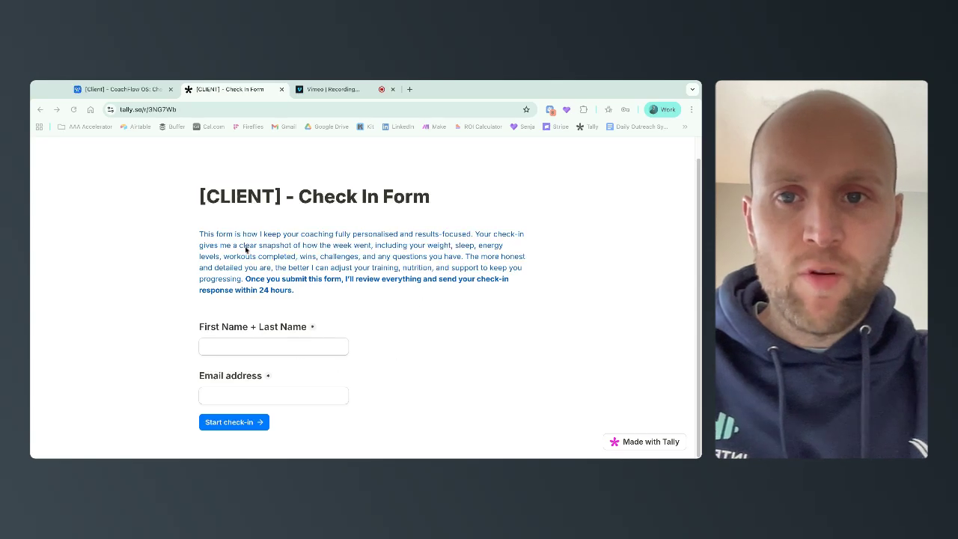
# Check the Draft Replies view of the Check Ins table in Airtable, and return to the client check-in form
pyautogui.click(134, 90)
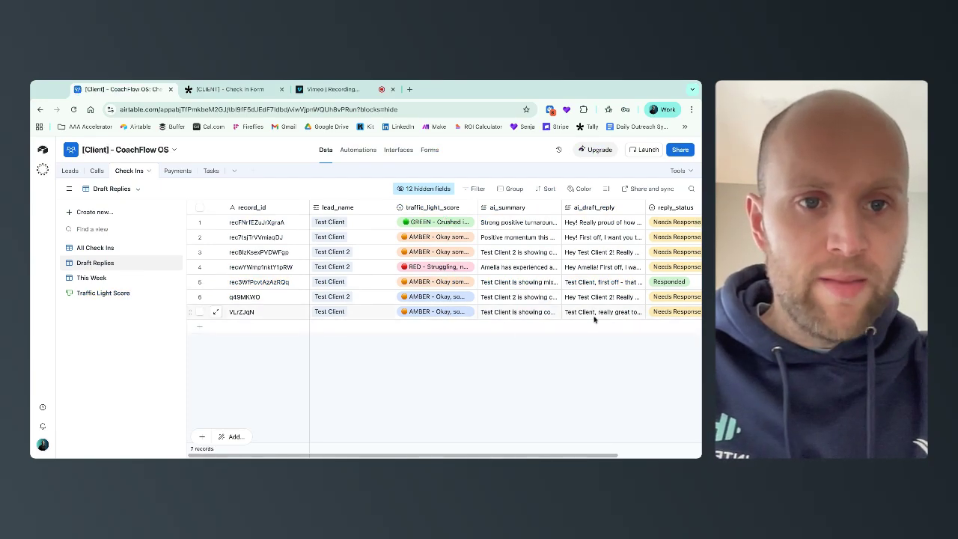
pyautogui.click(236, 89)
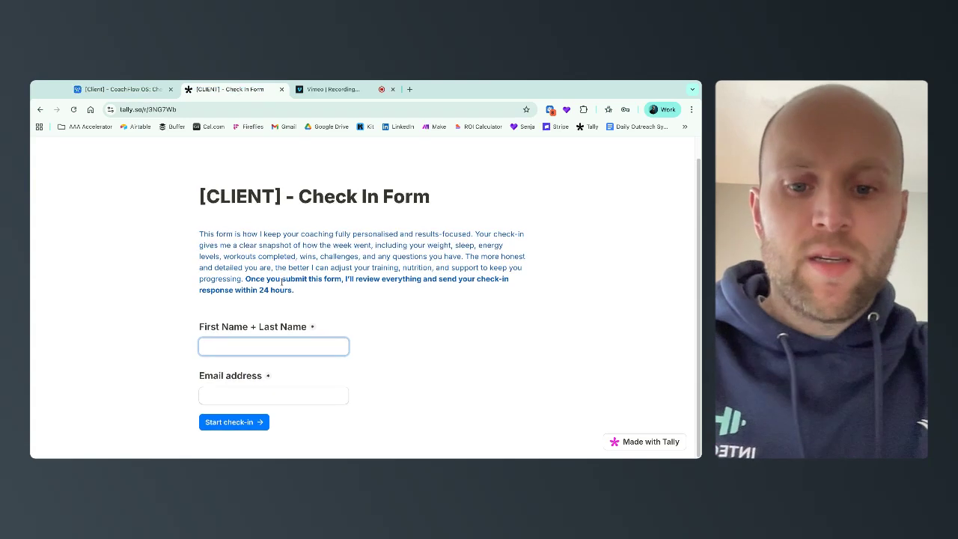
# Enter the client's full name and email address on the form and start the check-in
pyautogui.write('Henry Te')
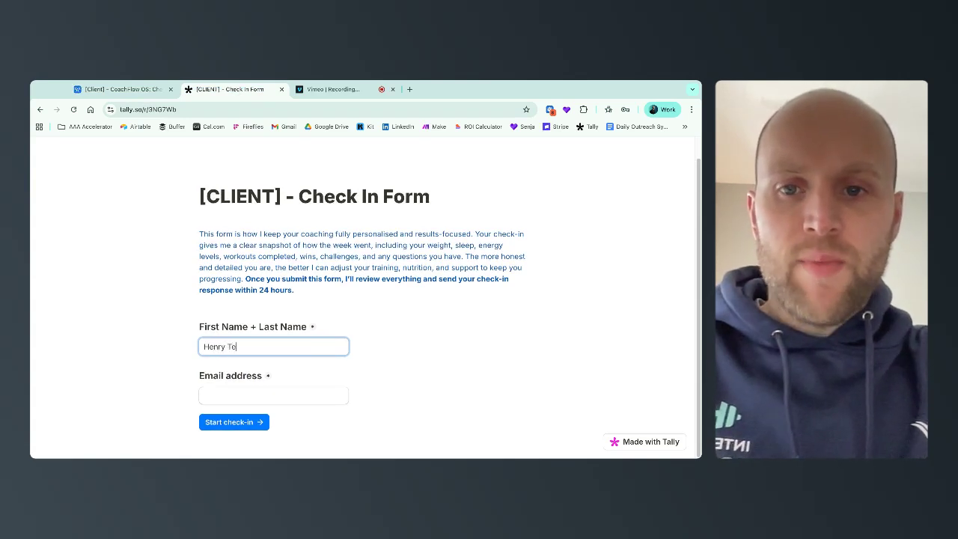
pyautogui.write('st')
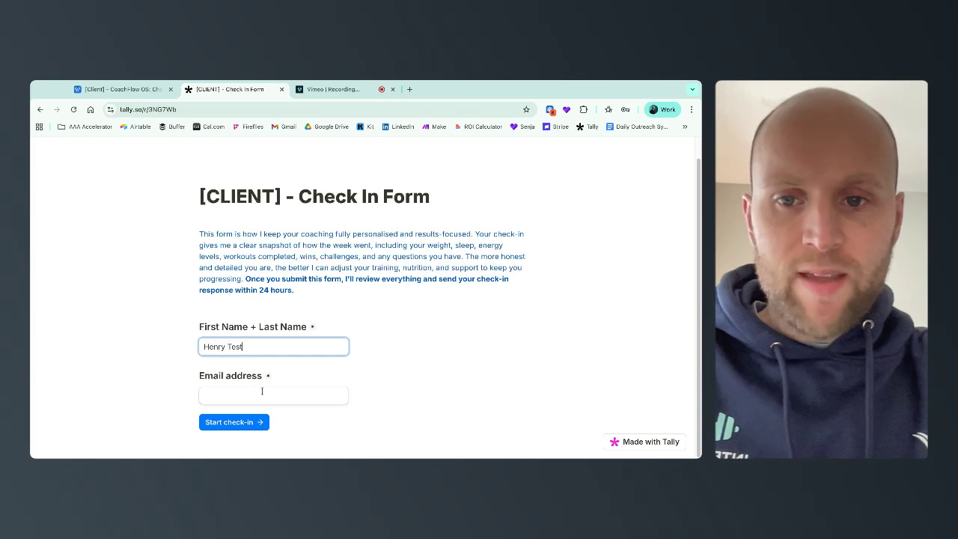
pyautogui.click(262, 390)
pyautogui.write('teest')
pyautogui.press('BackSpace')
pyautogui.press('BackSpace')
pyautogui.press('BackSpace')
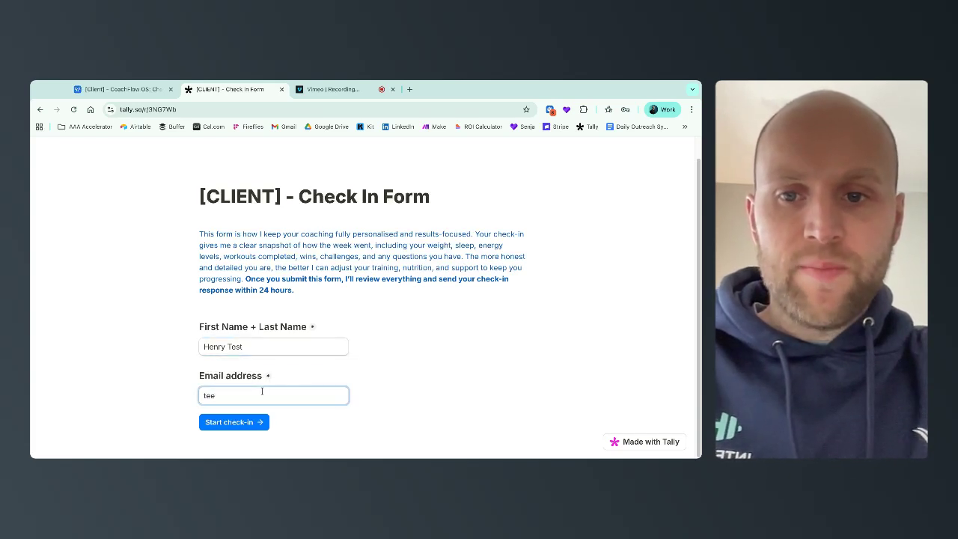
pyautogui.write('st@test.com')
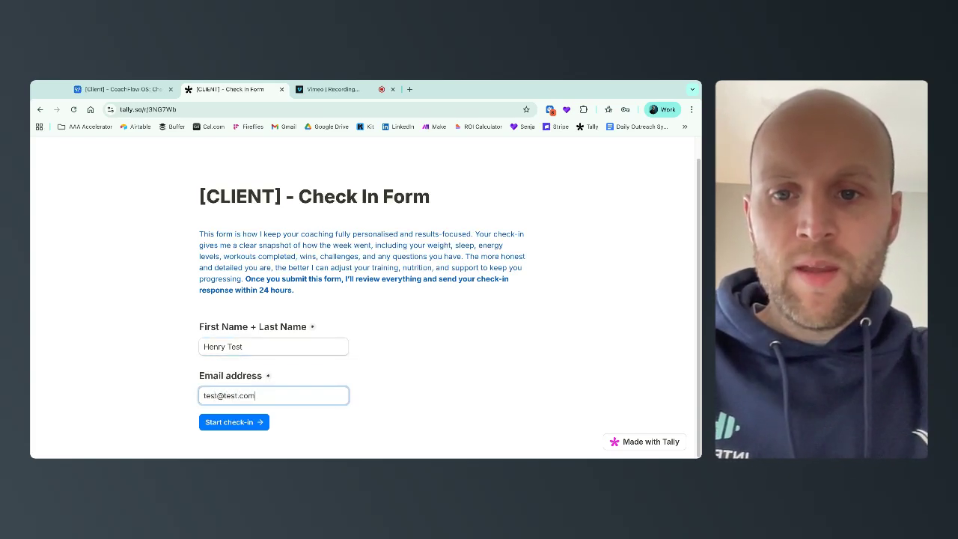
pyautogui.press('Return')
# Rate the overall week as "AMBER - Okay, some ups and downs" and continue to the weight and workout questions
pyautogui.click(257, 265)
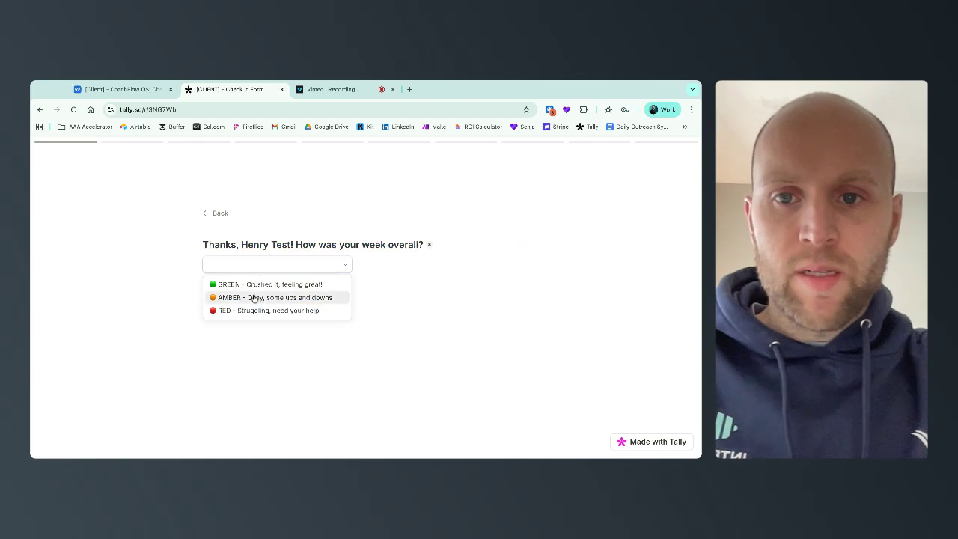
pyautogui.click(255, 298)
pyautogui.click(246, 308)
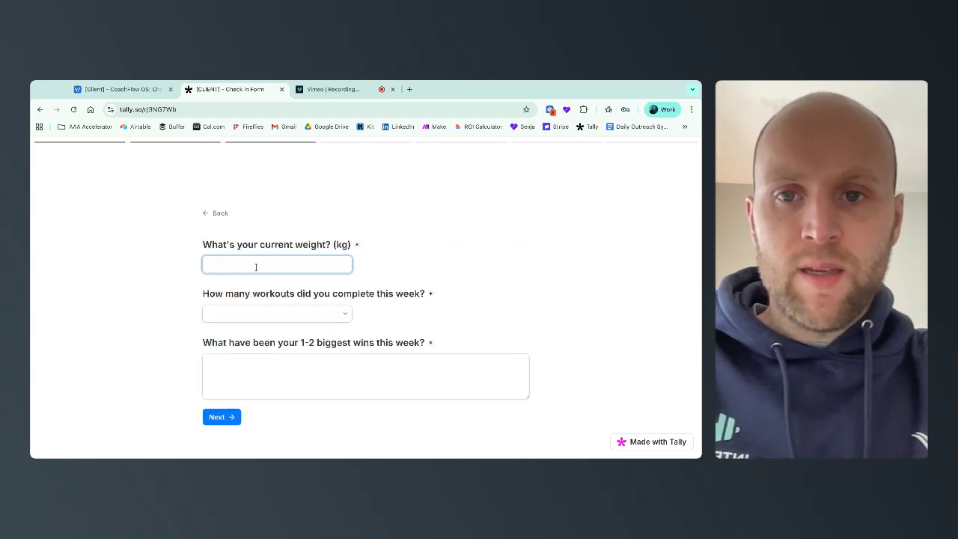
# Set the current weight to 85 kg and the number of completed workouts to 4
pyautogui.write('85')
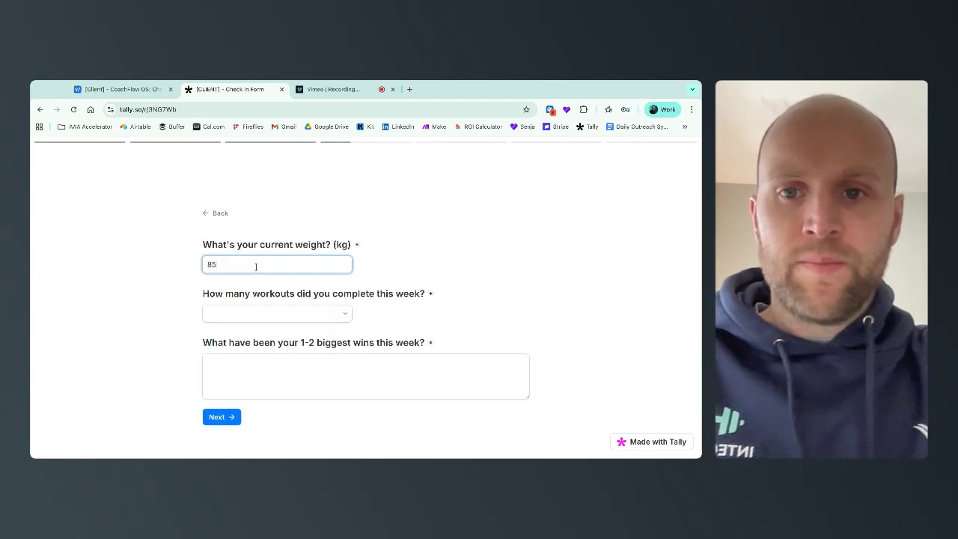
pyautogui.click(247, 312)
pyautogui.click(254, 353)
# Answer the biggest wins question with "got some good sessions completed, slept well, and feeling energised!" and continue to the next page
pyautogui.click(256, 365)
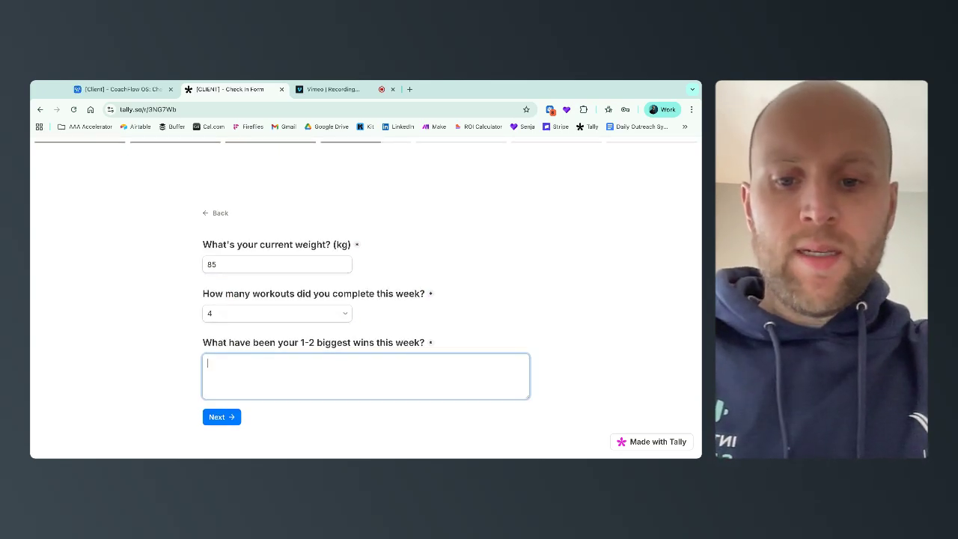
pyautogui.write('got some s')
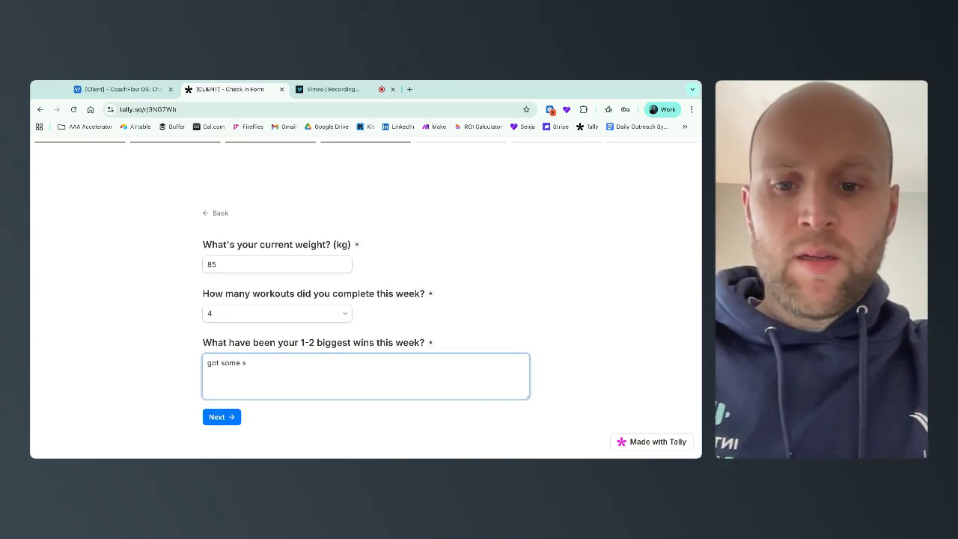
pyautogui.press('BackSpace')
pyautogui.write('good sessions com')
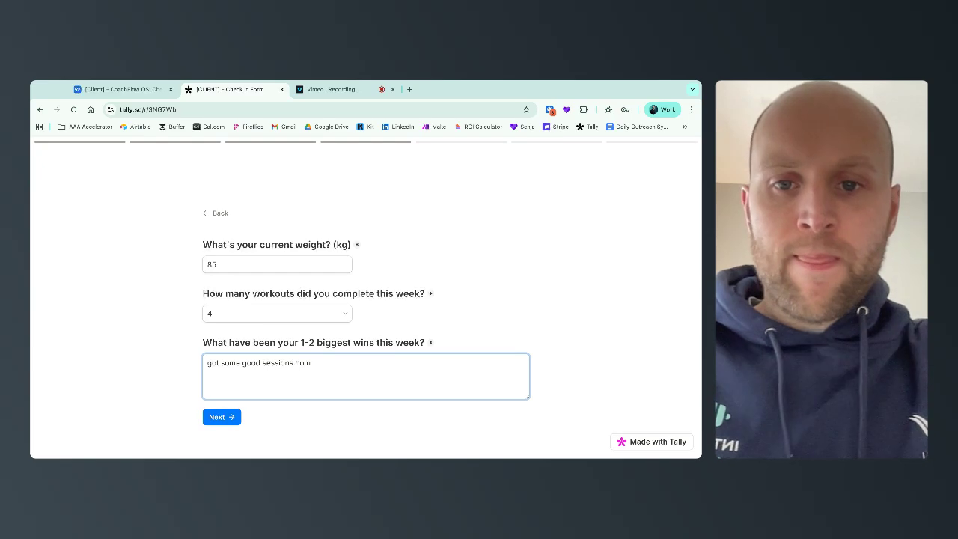
pyautogui.write('plte')
pyautogui.press('BackSpace')
pyautogui.press('BackSpace')
pyautogui.write('eted, ')
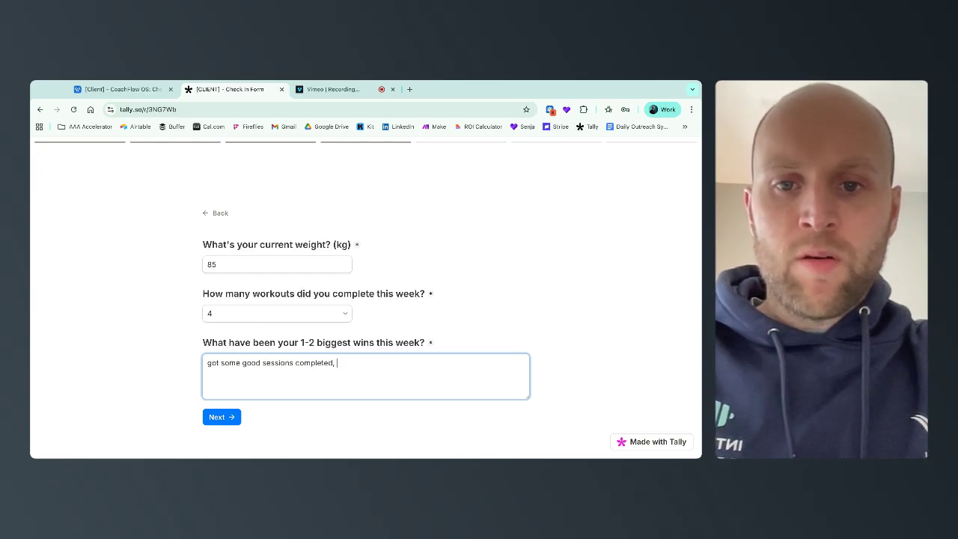
pyautogui.write('slept well,')
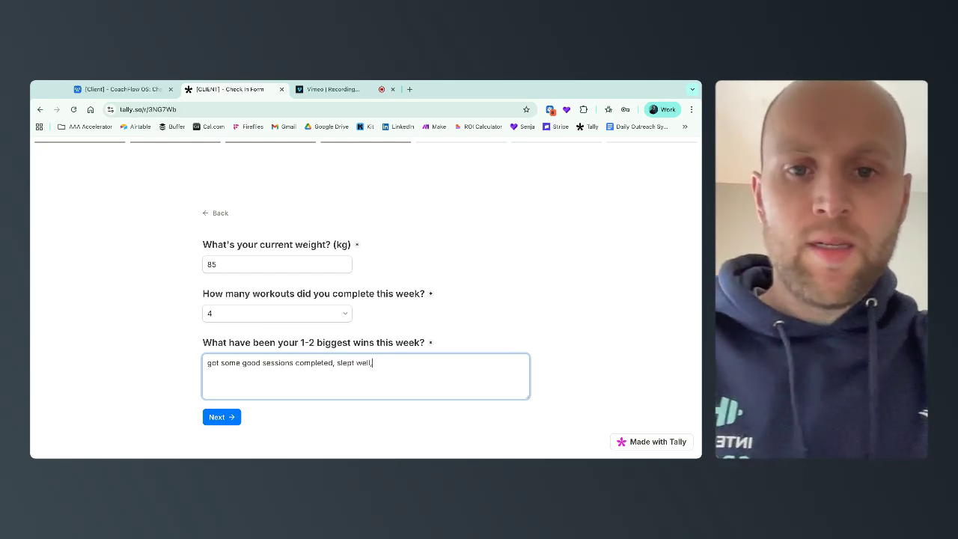
pyautogui.write(' and fe')
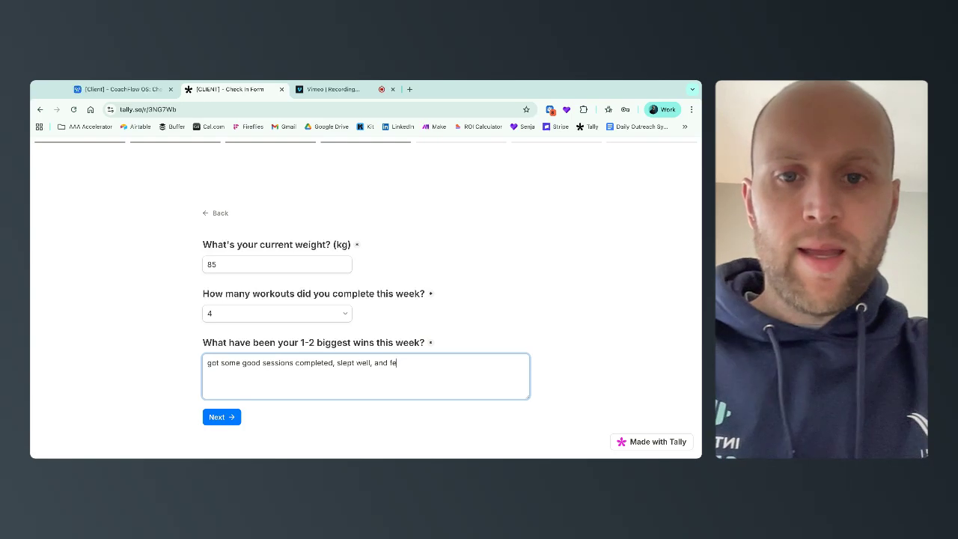
pyautogui.write('eling energised!')
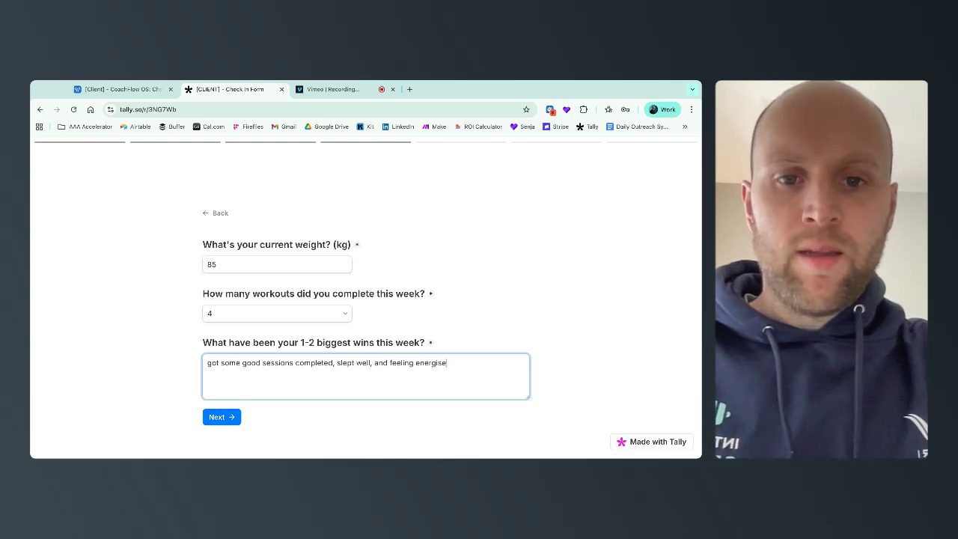
pyautogui.click(229, 418)
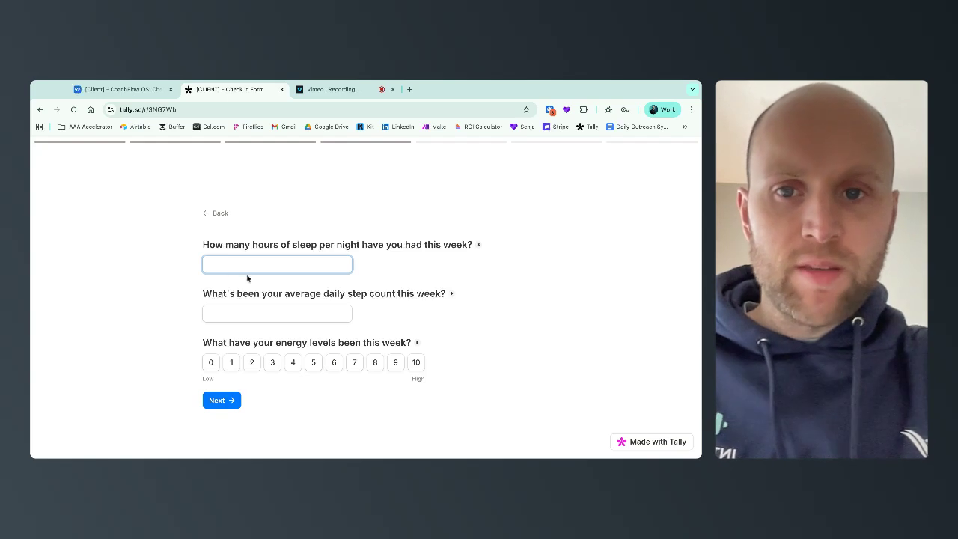
# Report 7 hours of sleep per night, 6000 average daily steps and an energy level of 8, and continue
pyautogui.write('7')
pyautogui.click(253, 309)
pyautogui.write('6000')
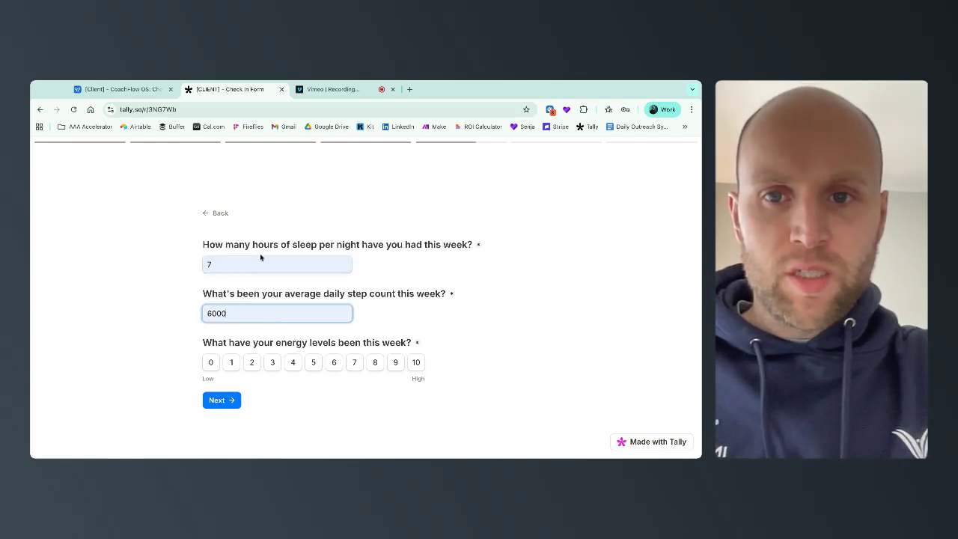
pyautogui.click(334, 362)
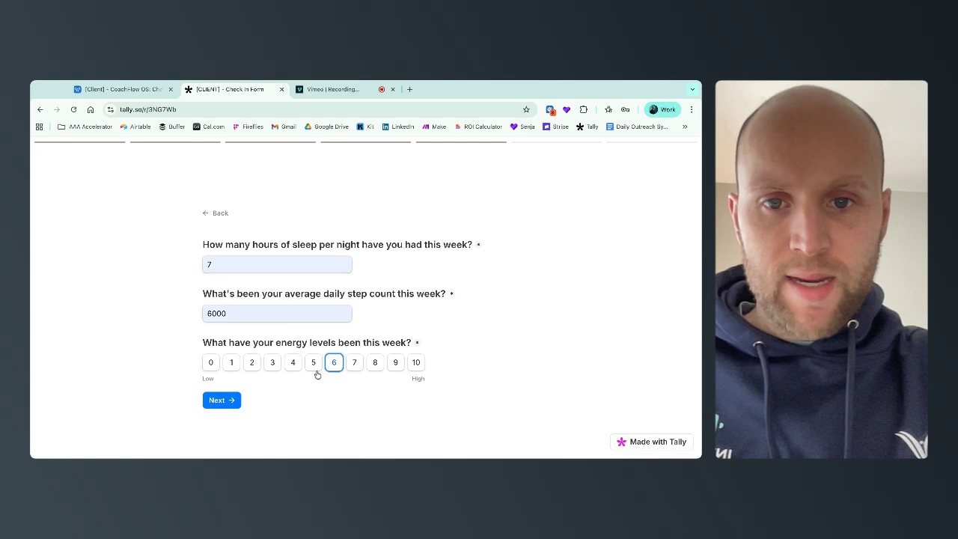
pyautogui.click(372, 368)
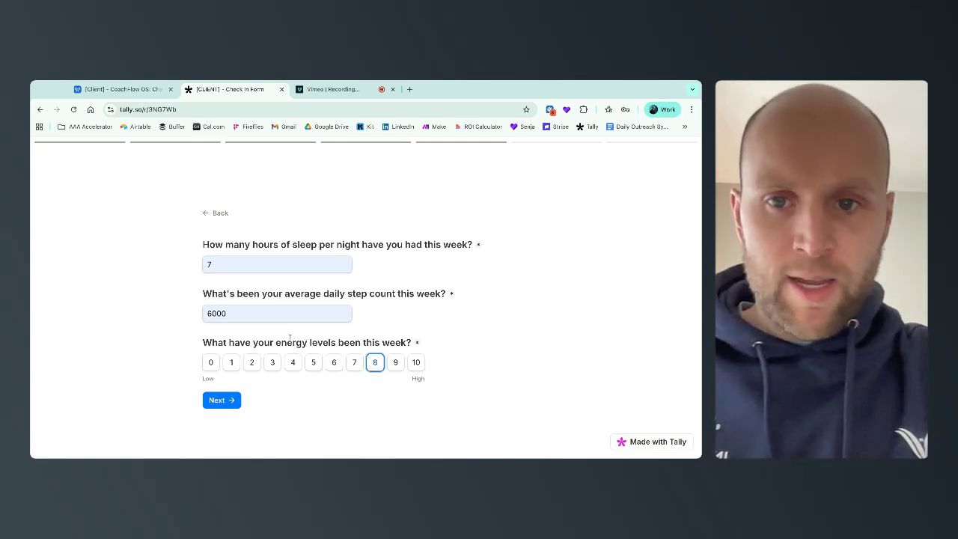
pyautogui.click(225, 401)
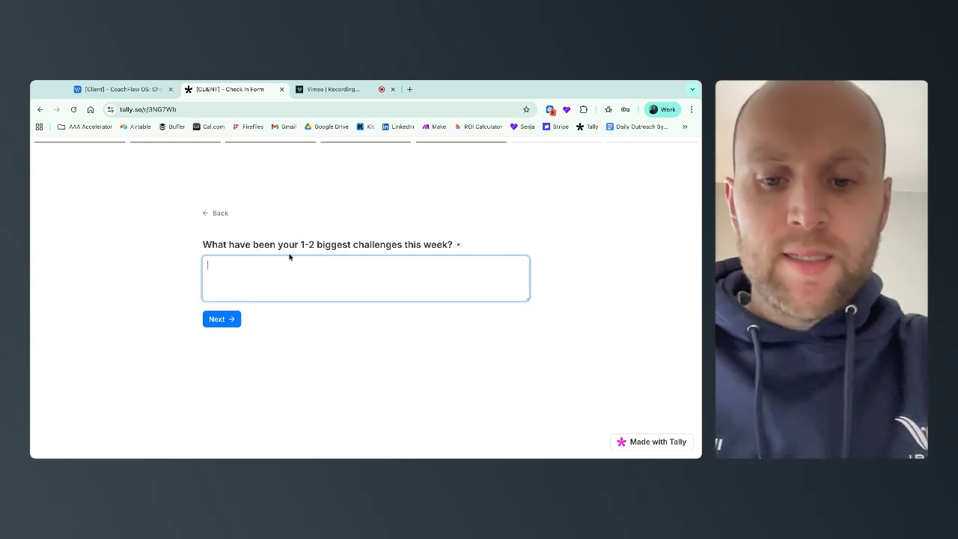
# Answer the challenges question with "work has been quite stressful and I've struggled to get access to the equipment needed during rush hour time at the gym." and continue
pyautogui.write('work has been quo')
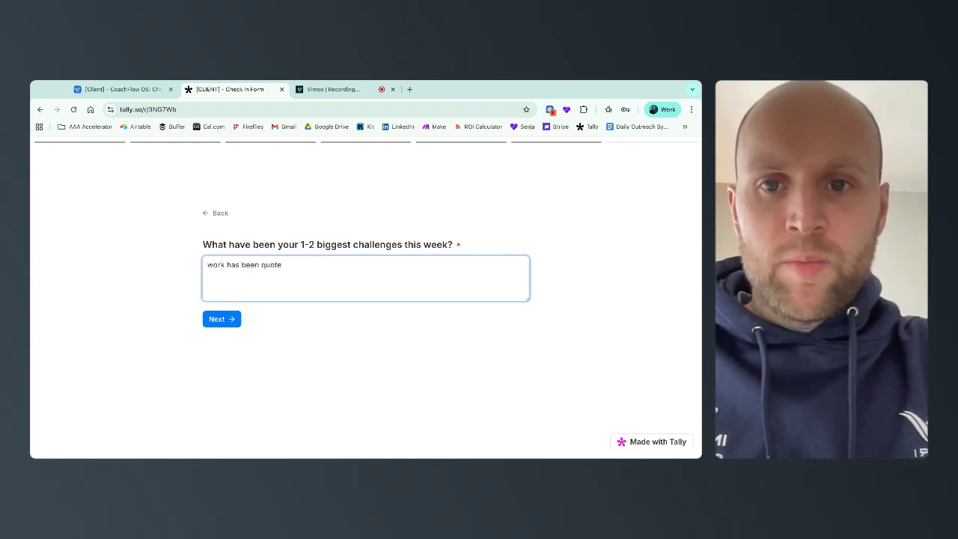
pyautogui.press('BackSpace')
pyautogui.write('ite str')
pyautogui.press('BackSpace')
pyautogui.write('tre')
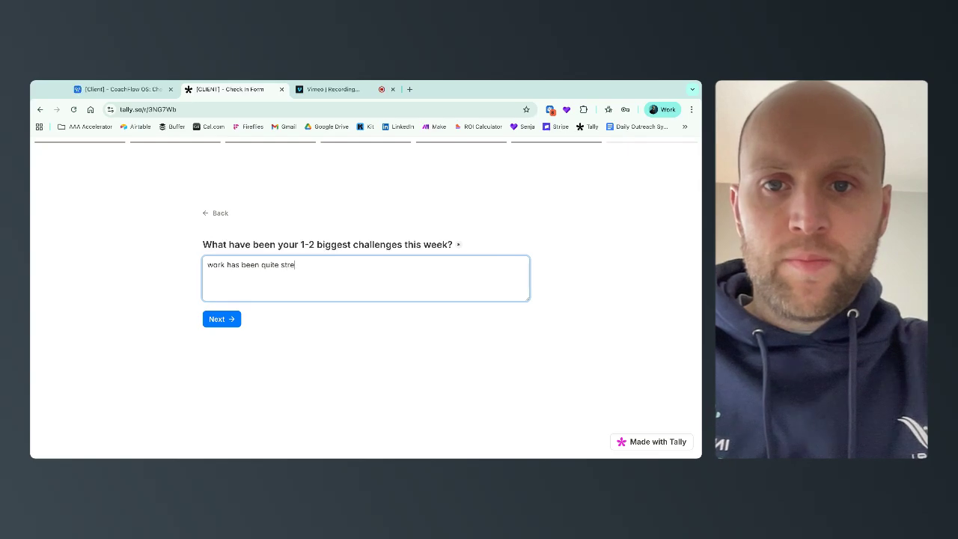
pyautogui.write('ssful an')
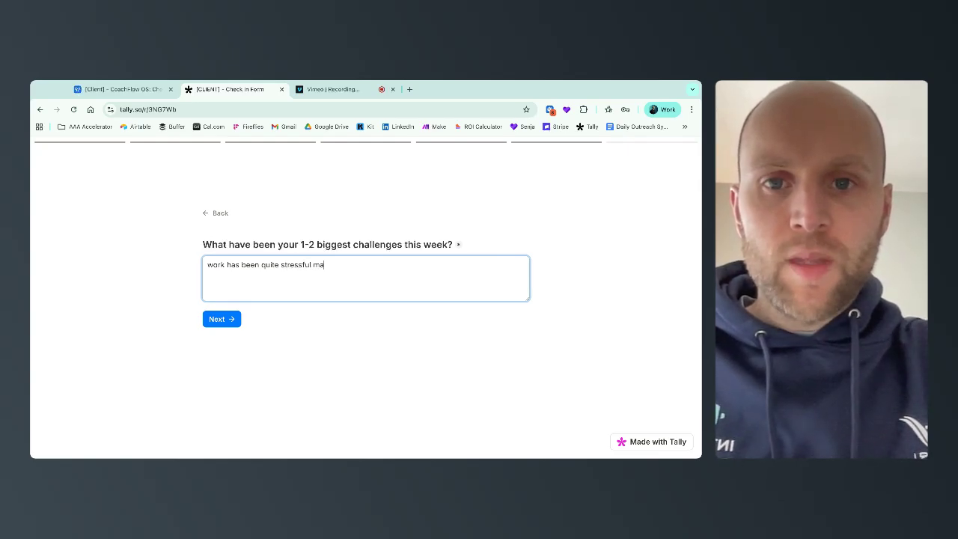
pyautogui.write("d I've ")
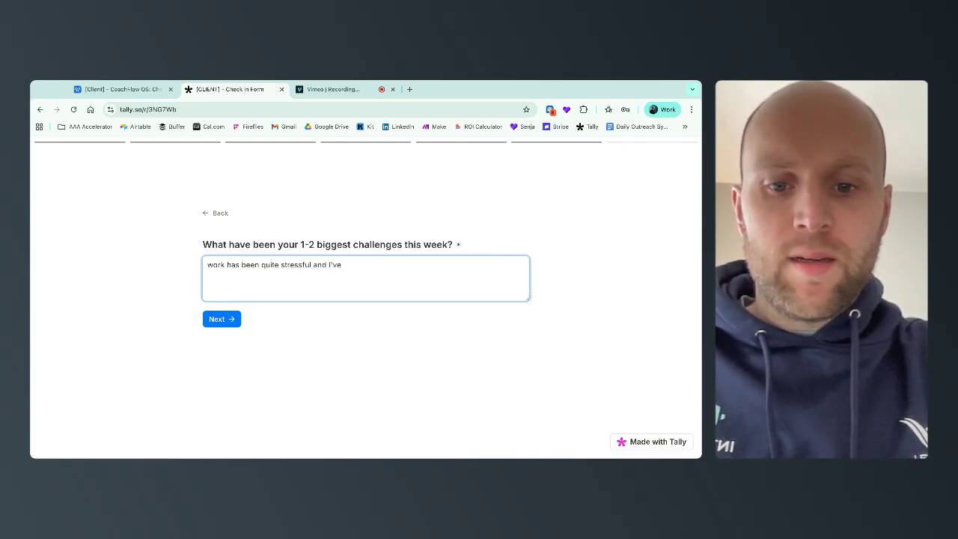
pyautogui.write('struggled to get ')
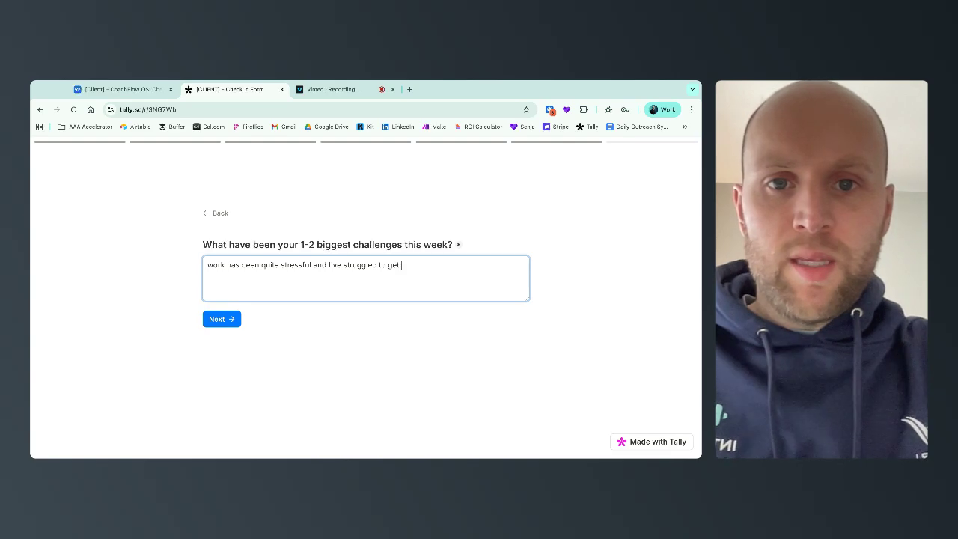
pyautogui.write('access to the')
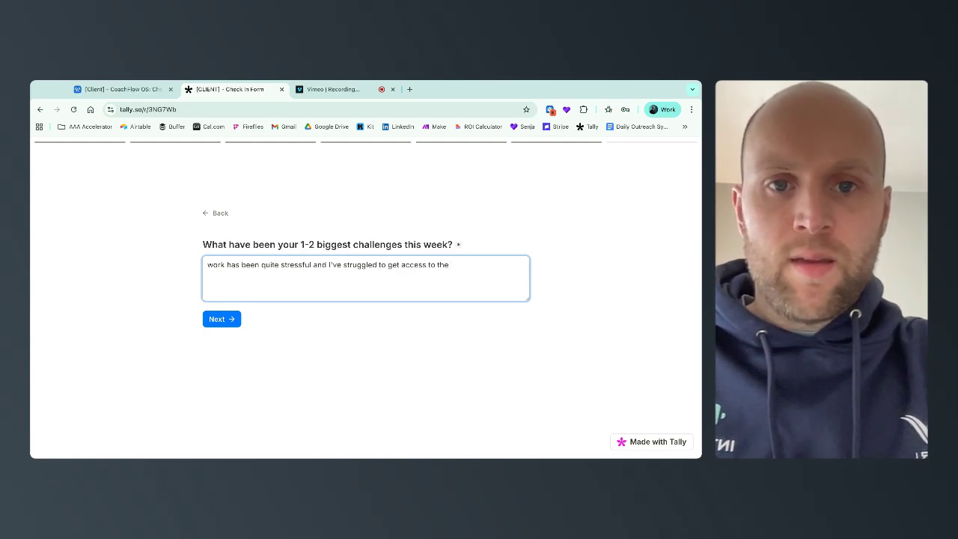
pyautogui.write(' equ')
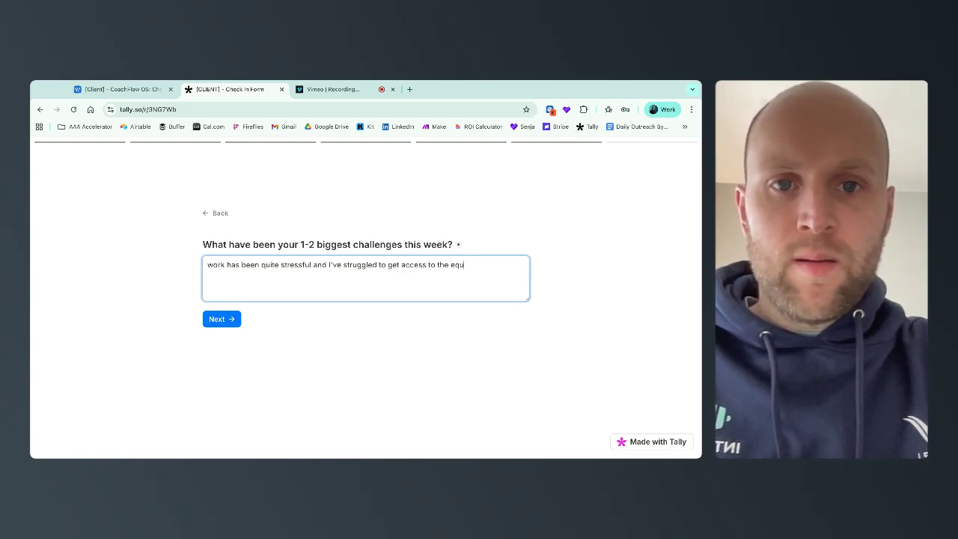
pyautogui.write('ipment needed ')
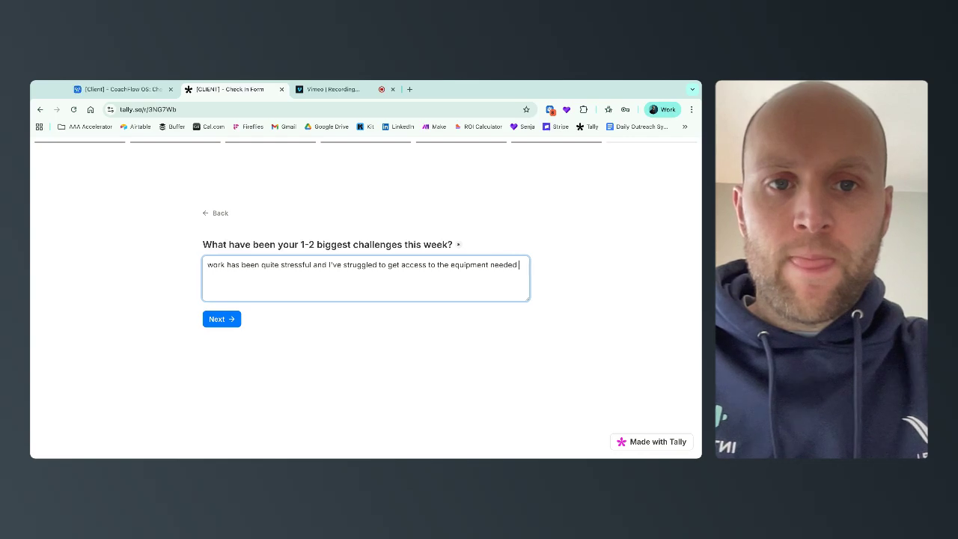
pyautogui.write('during ru')
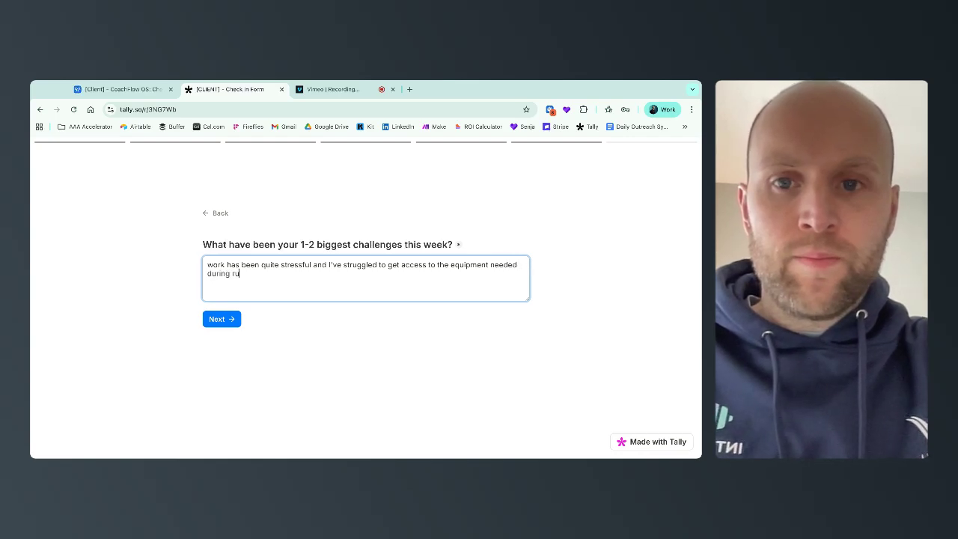
pyautogui.write('sh hour time at the gym.')
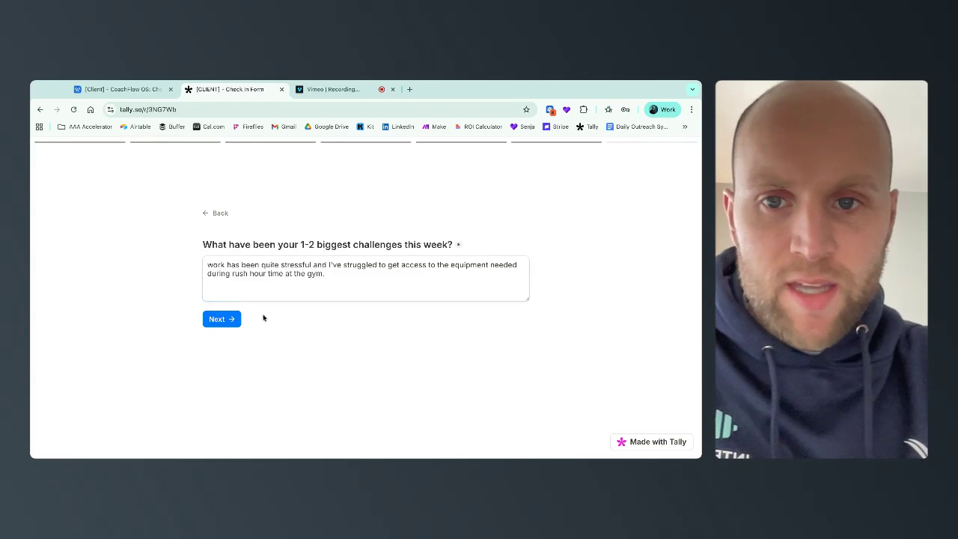
pyautogui.click(225, 317)
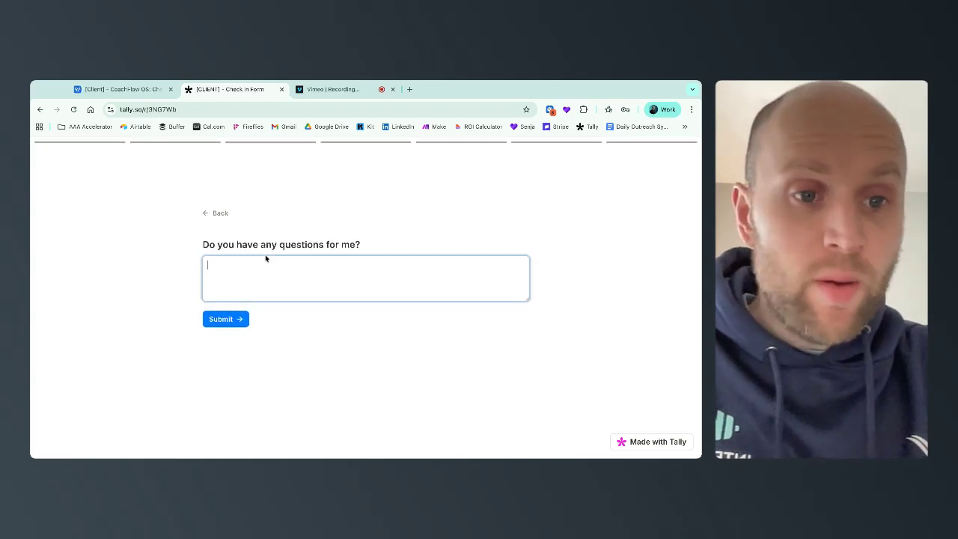
# Answer the question about having any questions with "none this week" and submit the check-in form
pyautogui.write('none this w ee')
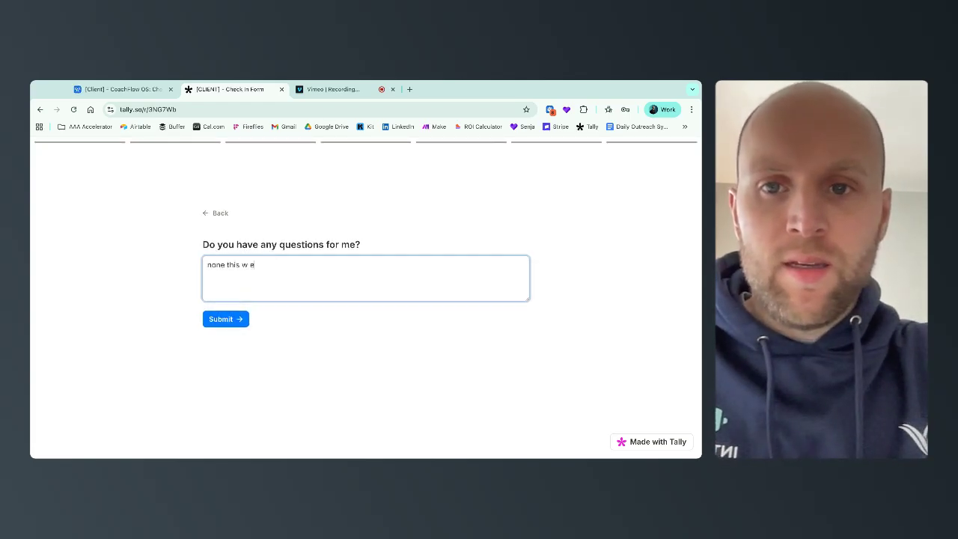
pyautogui.press('BackSpace')
pyautogui.press('BackSpace')
pyautogui.press('BackSpace')
pyautogui.write('eek')
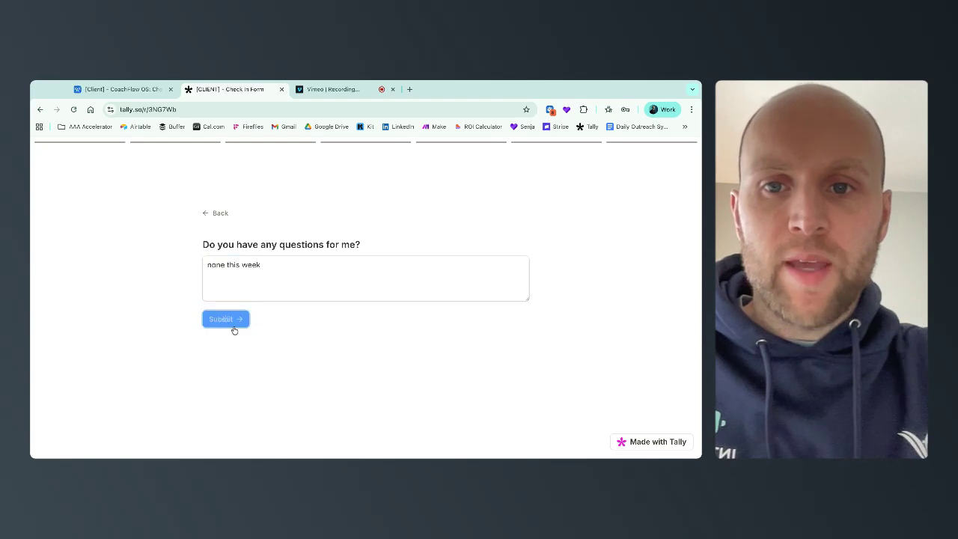
pyautogui.click(228, 322)
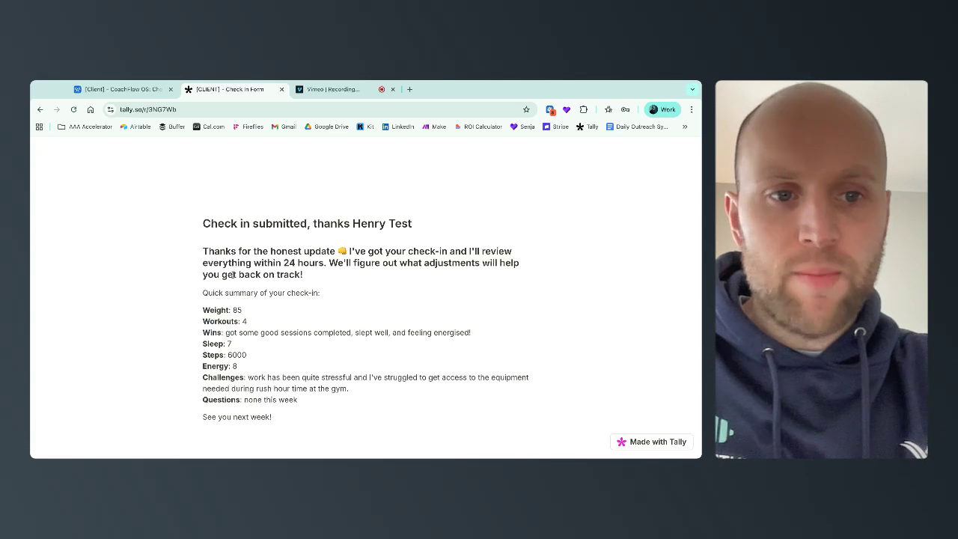
# Switch to the Airtable base and read the full AI summary of the newest check-in record in the Draft Replies view
pyautogui.click(119, 89)
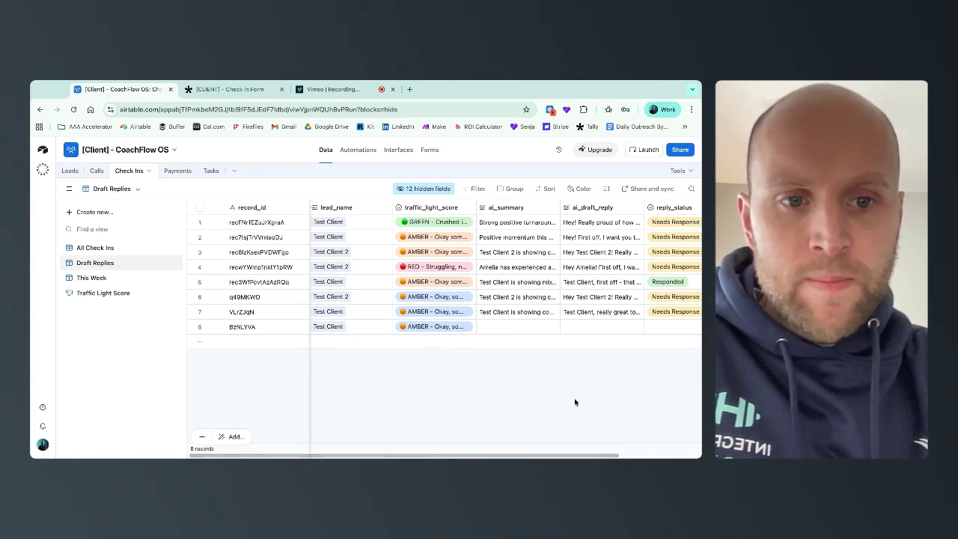
pyautogui.hscroll(1, 574, 400)
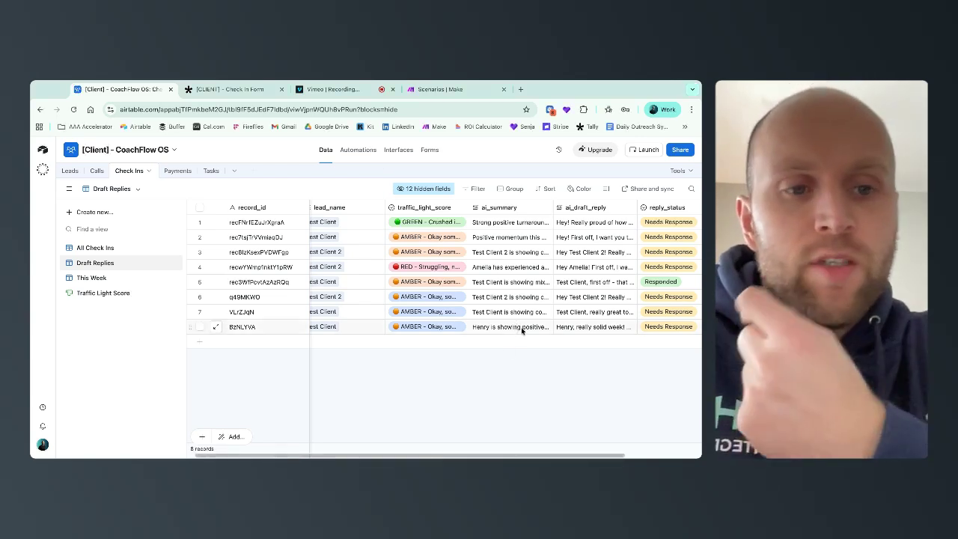
pyautogui.click(531, 331)
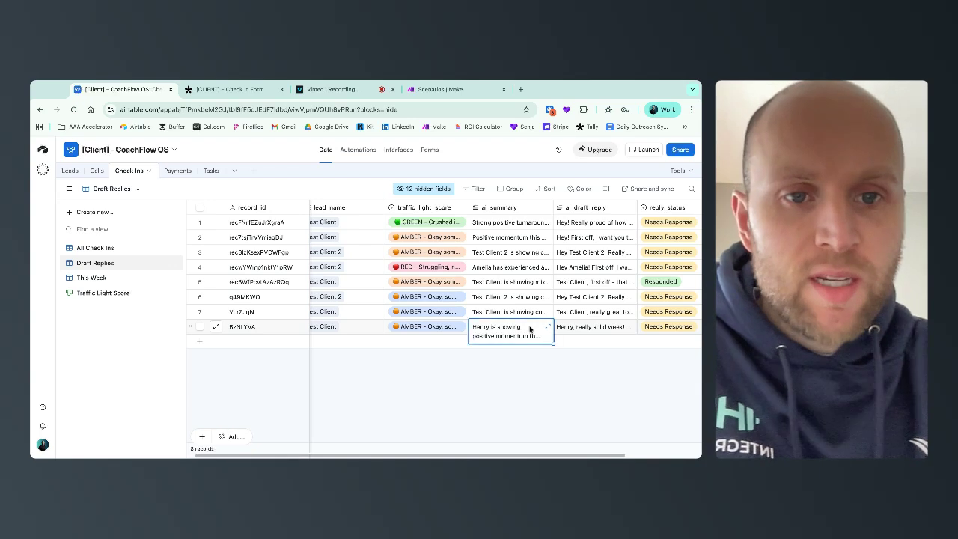
pyautogui.click(547, 327)
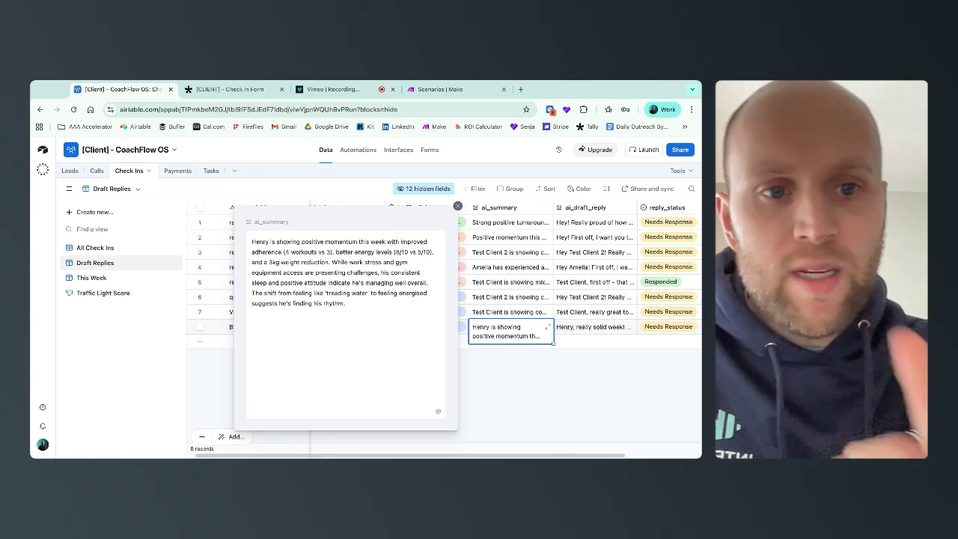
pyautogui.click(457, 206)
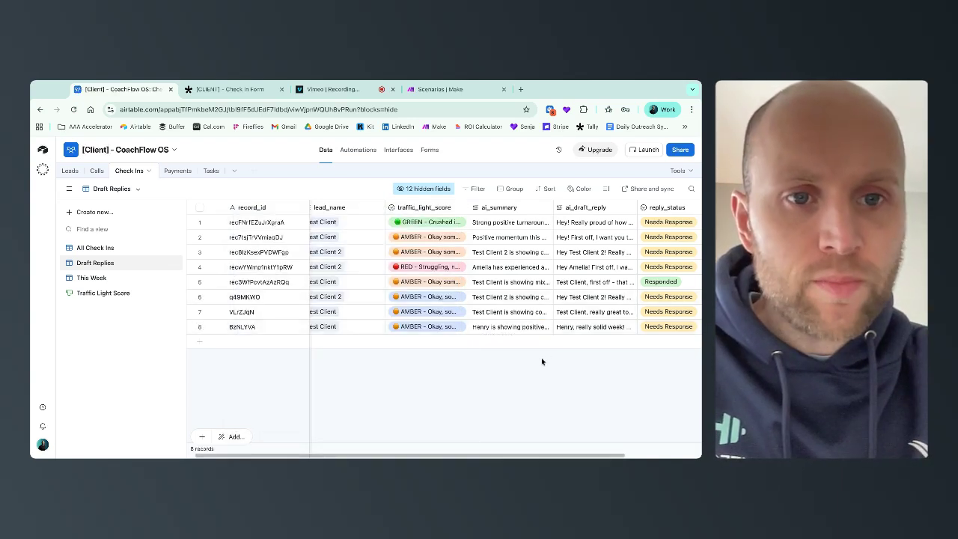
# Open the newest check-in's AI draft reply in full, read it through and select its entire text, then close it
pyautogui.click(603, 329)
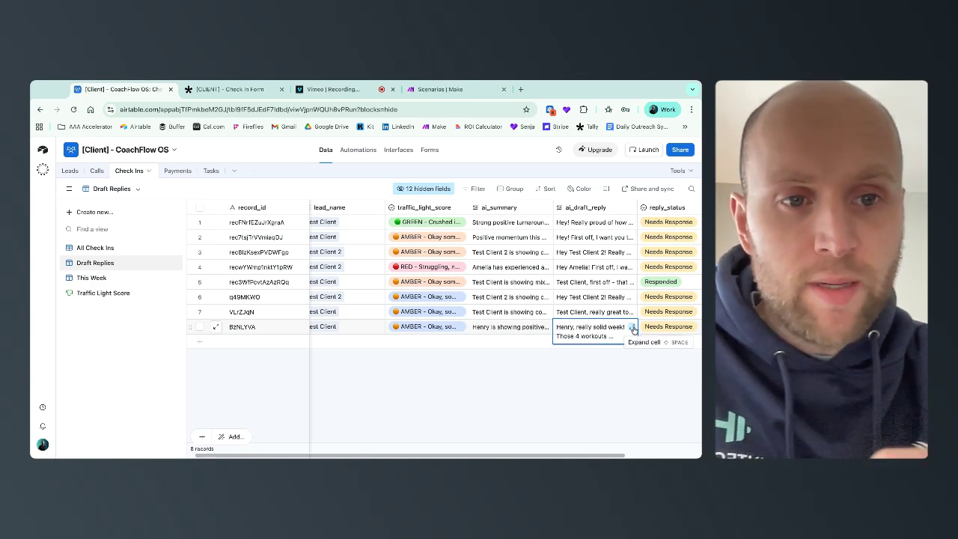
pyautogui.click(632, 329)
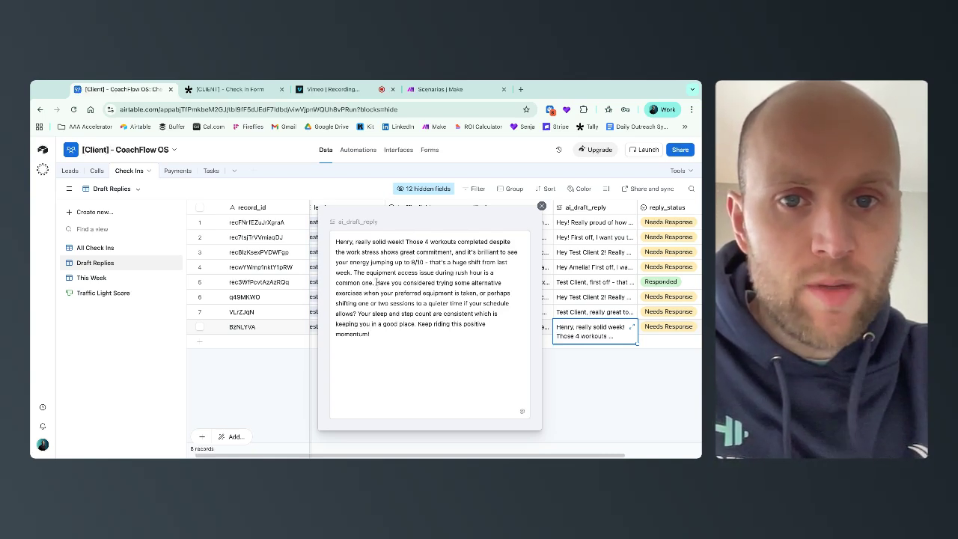
pyautogui.moveTo(374, 283); pyautogui.dragTo(454, 293)
pyautogui.click(438, 293)
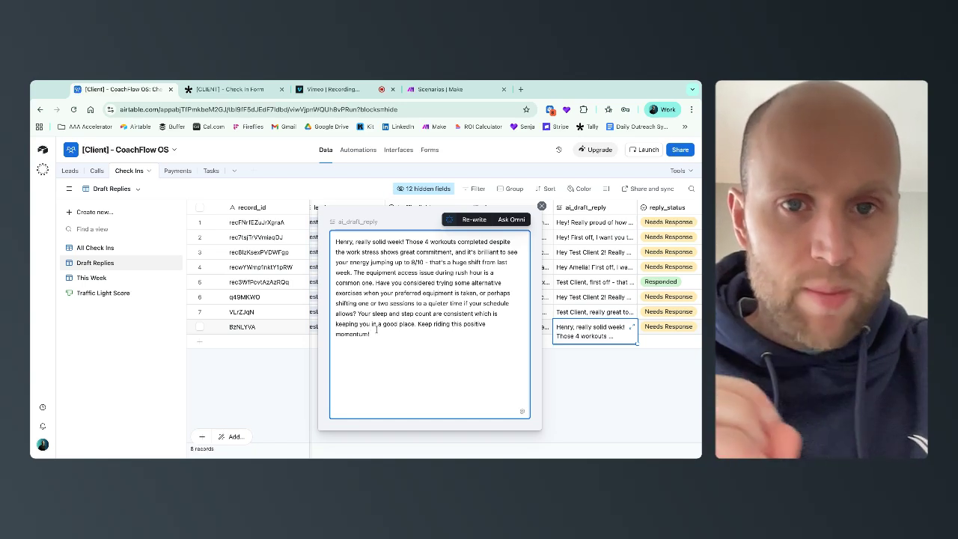
pyautogui.moveTo(371, 337); pyautogui.dragTo(334, 241)
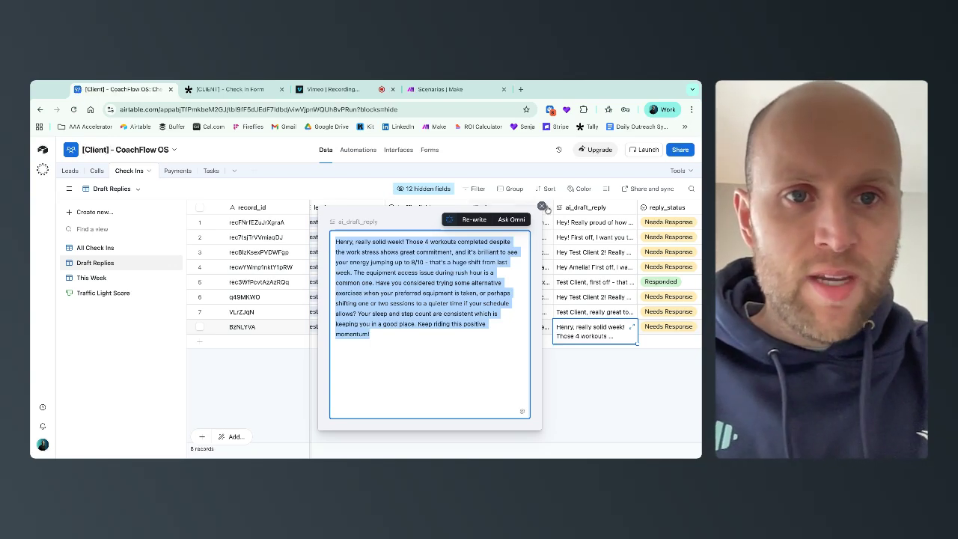
pyautogui.click(541, 206)
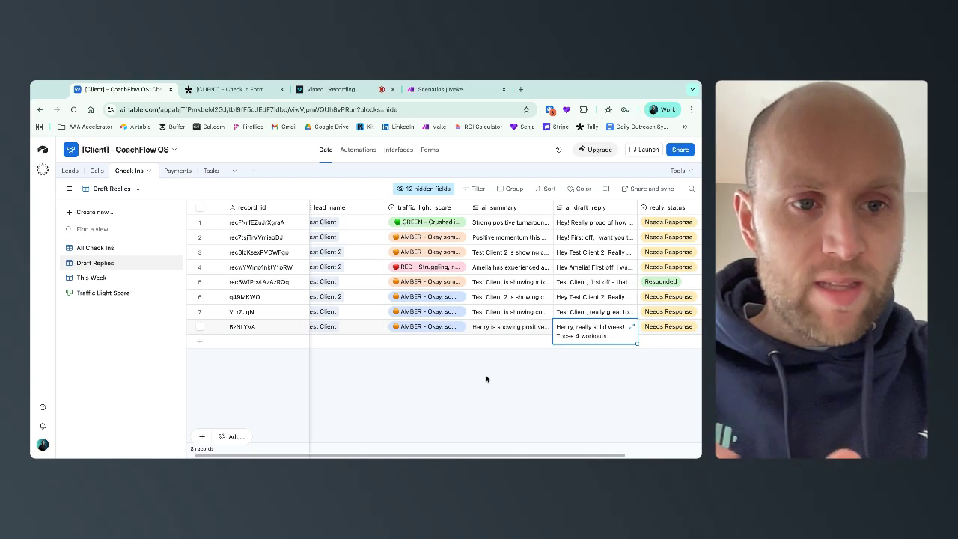